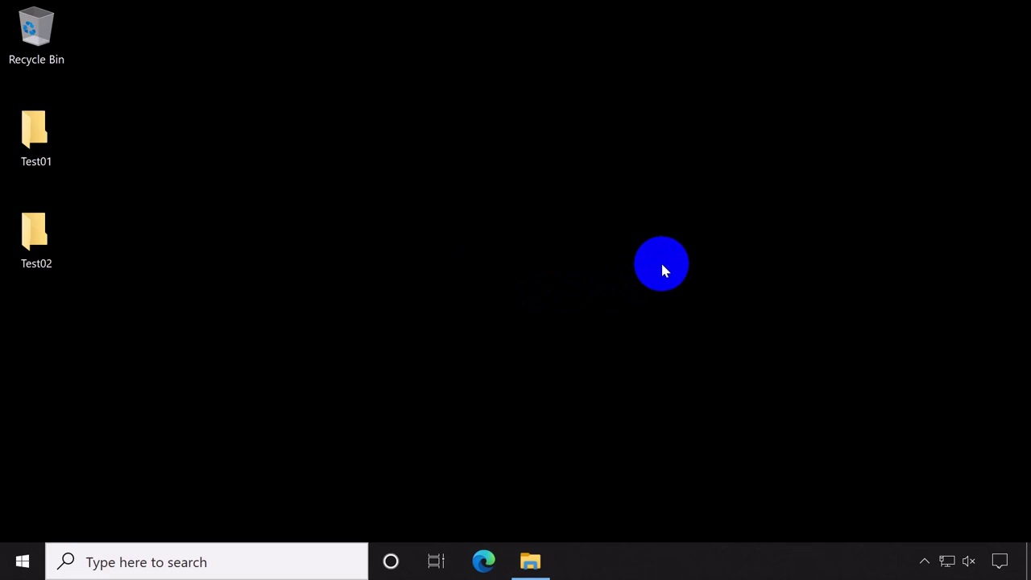
Step: Open the Recycle Bin's properties, review the size, removal and delete confirmation settings for Local Disk (C:), and close them
right_click(61, 56)
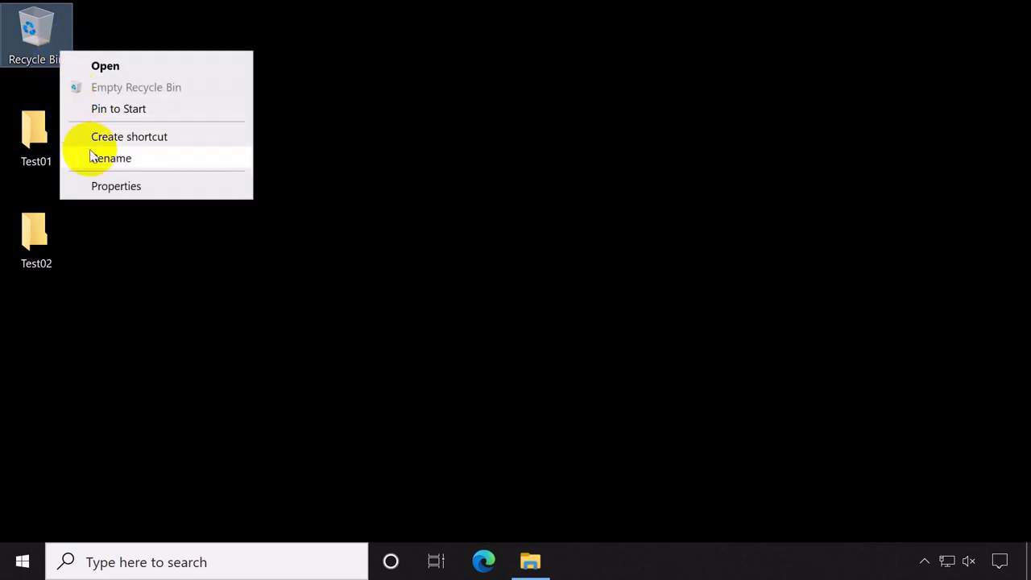
click(111, 194)
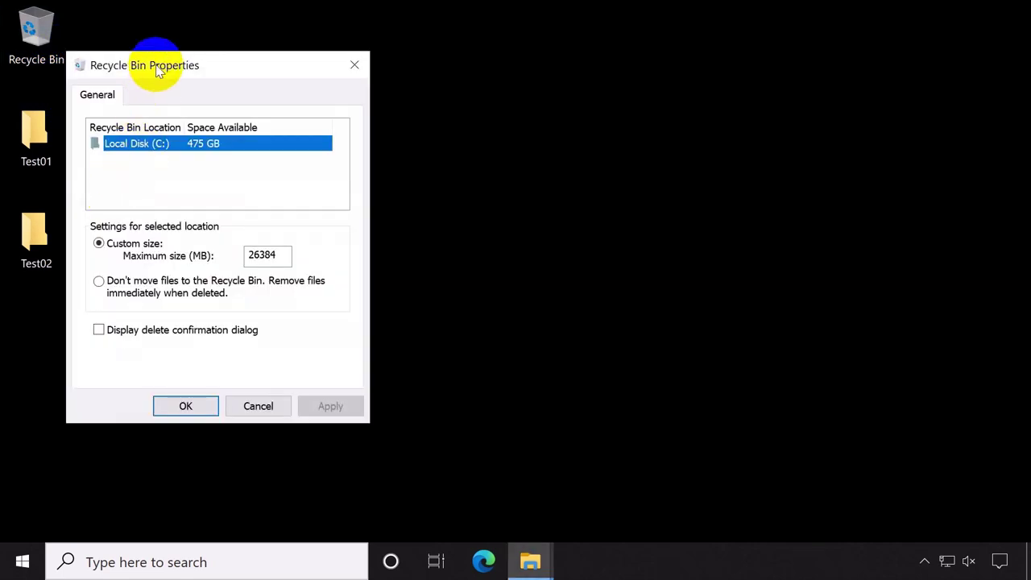
drag(159, 65, 459, 95)
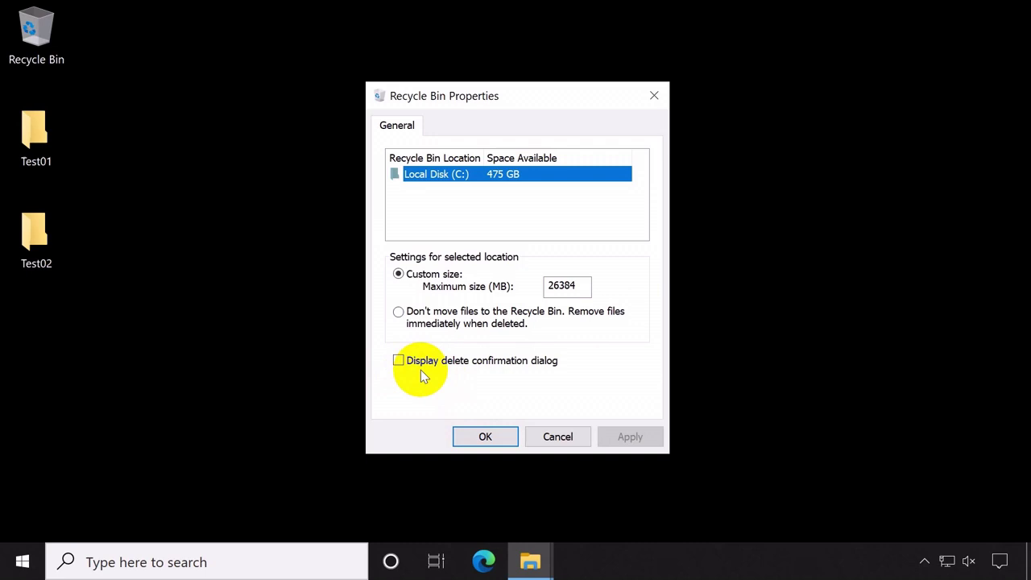
click(466, 436)
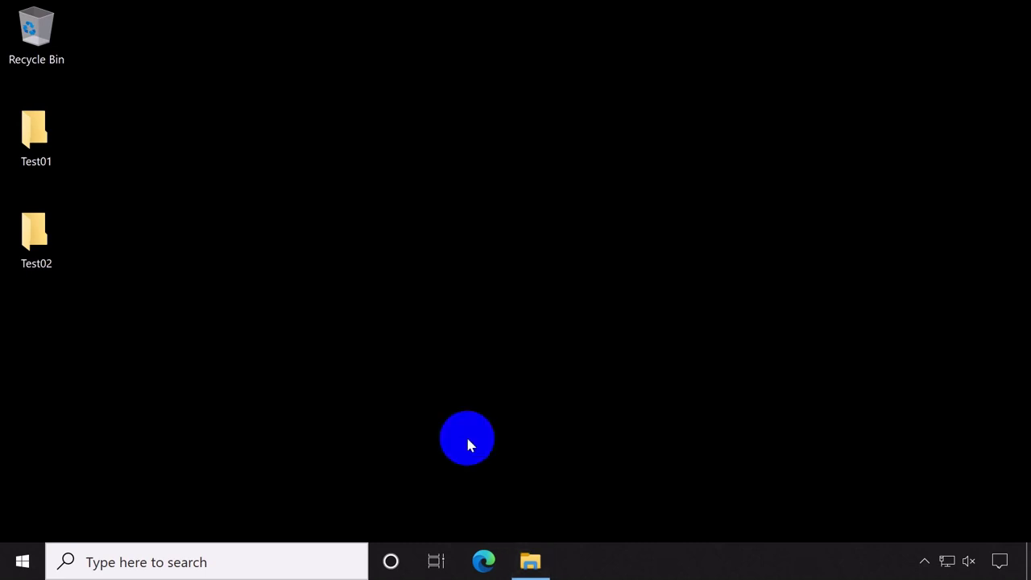
Step: Delete the Test01 folder from the desktop and open the Recycle Bin to check its contents
right_click(33, 140)
click(20, 142)
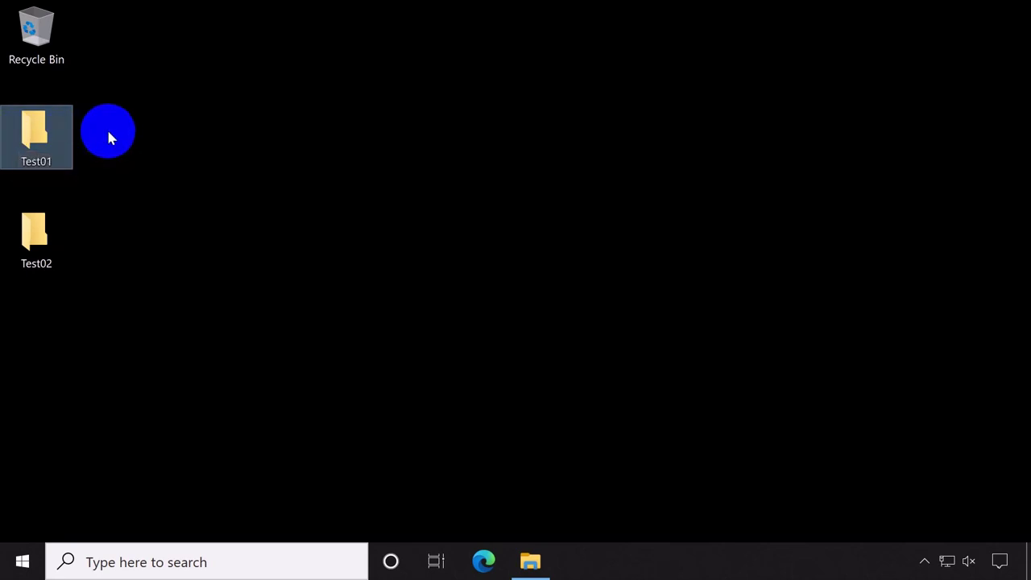
key(Delete)
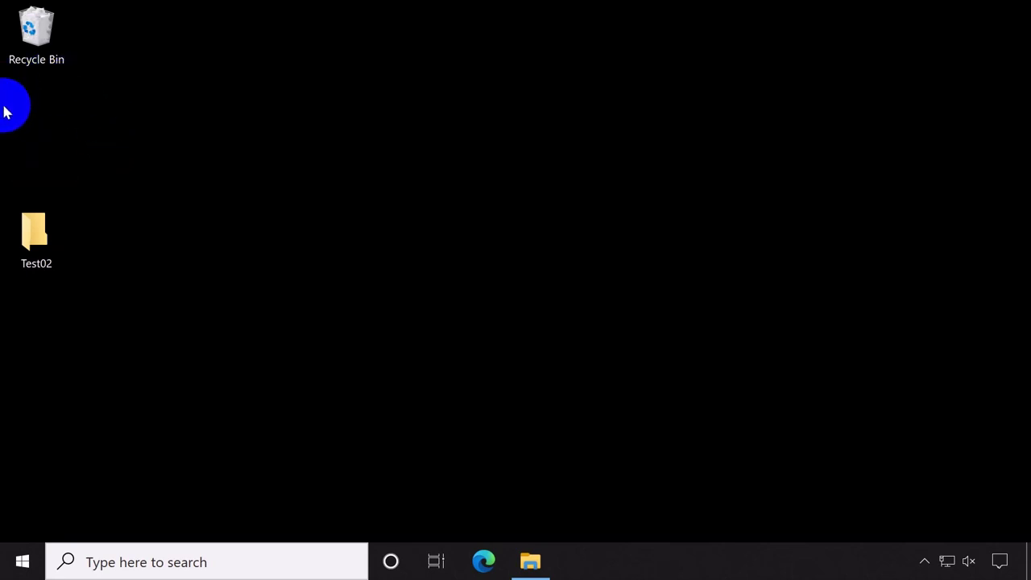
double_click(34, 46)
Step: Turn on the delete confirmation dialog in the Recycle Bin's properties and apply the change
right_click(33, 46)
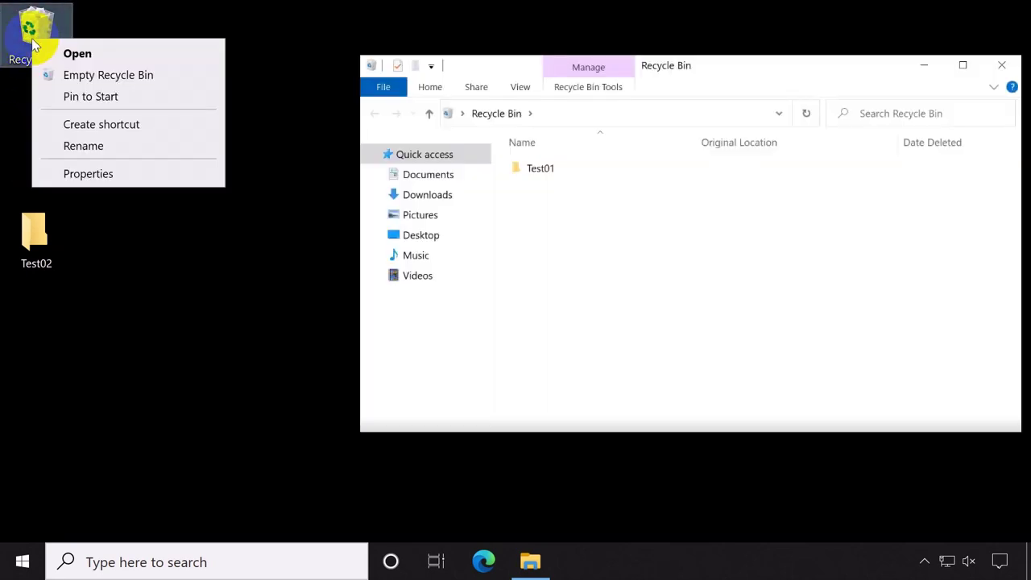
click(79, 174)
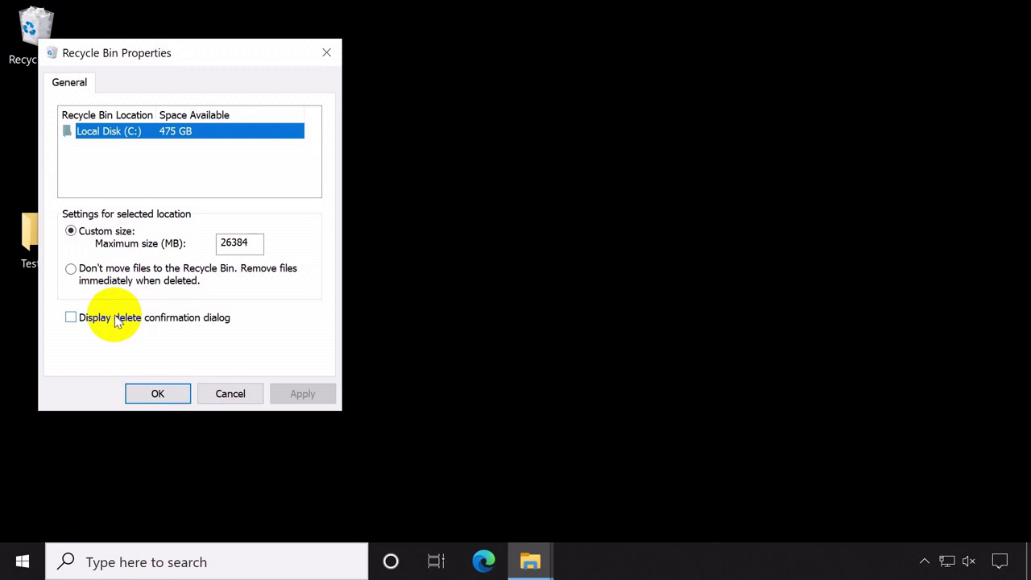
click(117, 320)
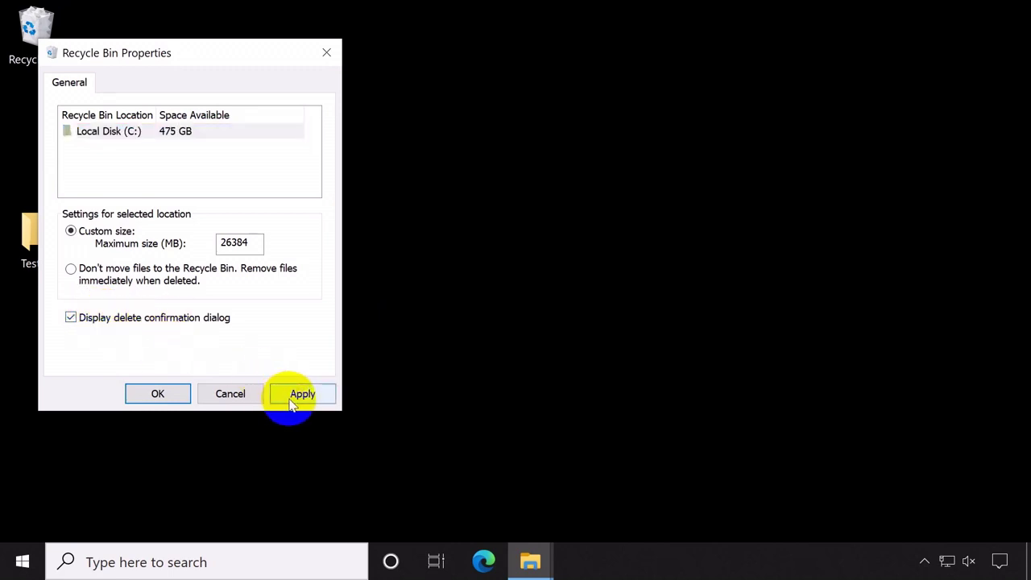
click(292, 396)
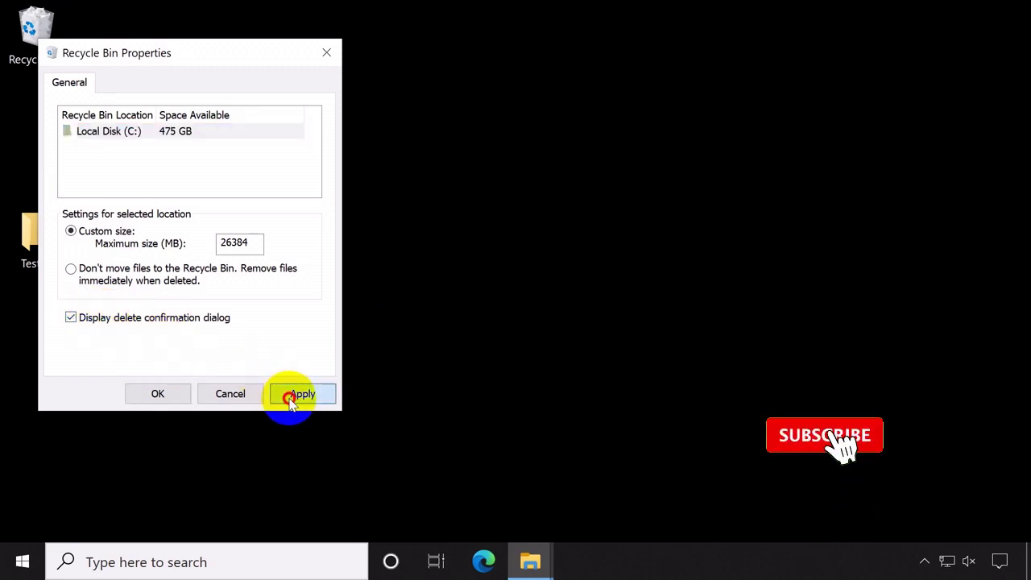
click(139, 388)
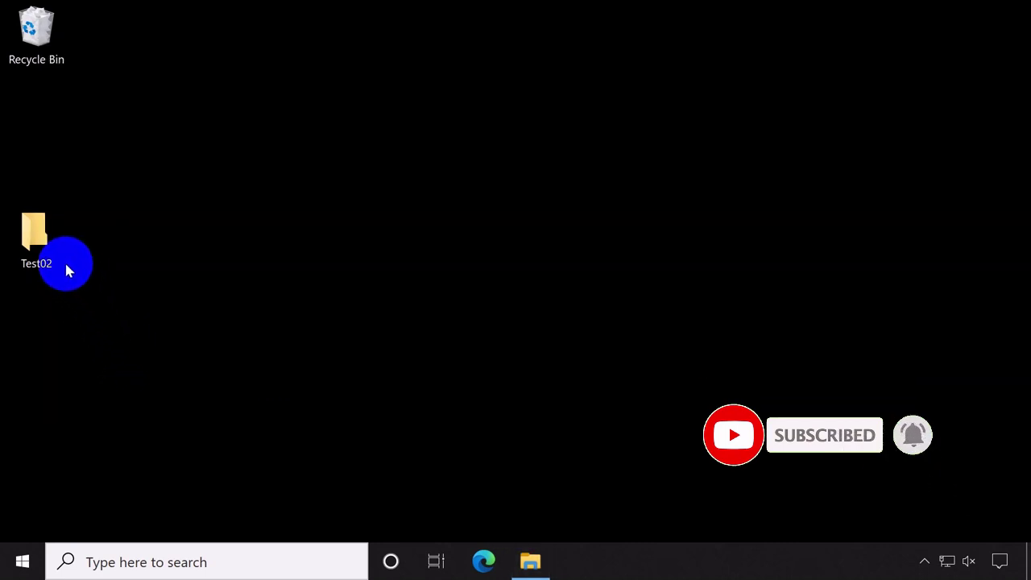
Step: Delete the Test02 folder from the desktop, confirming its move to the Recycle Bin
click(37, 258)
key(Delete)
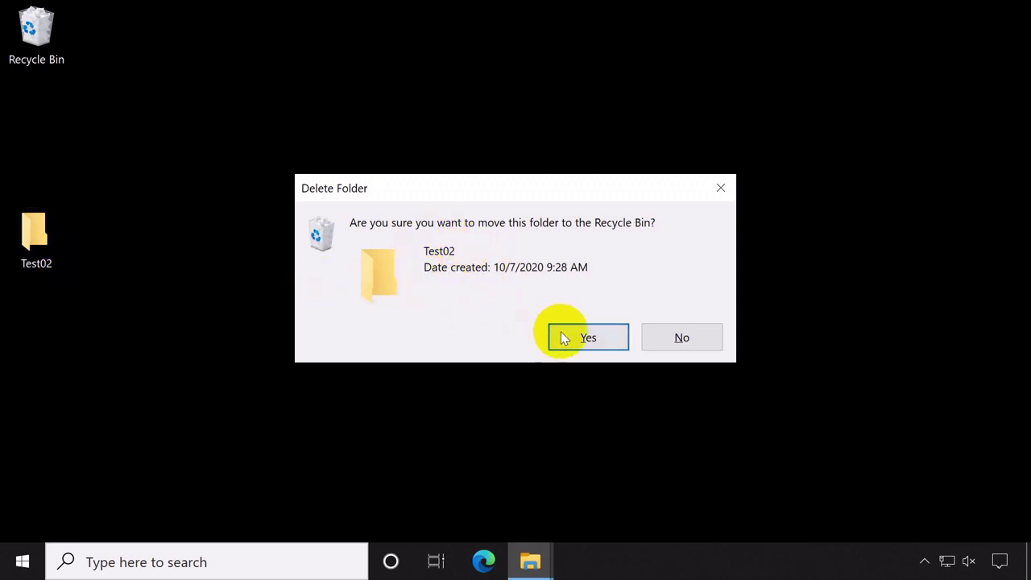
click(607, 341)
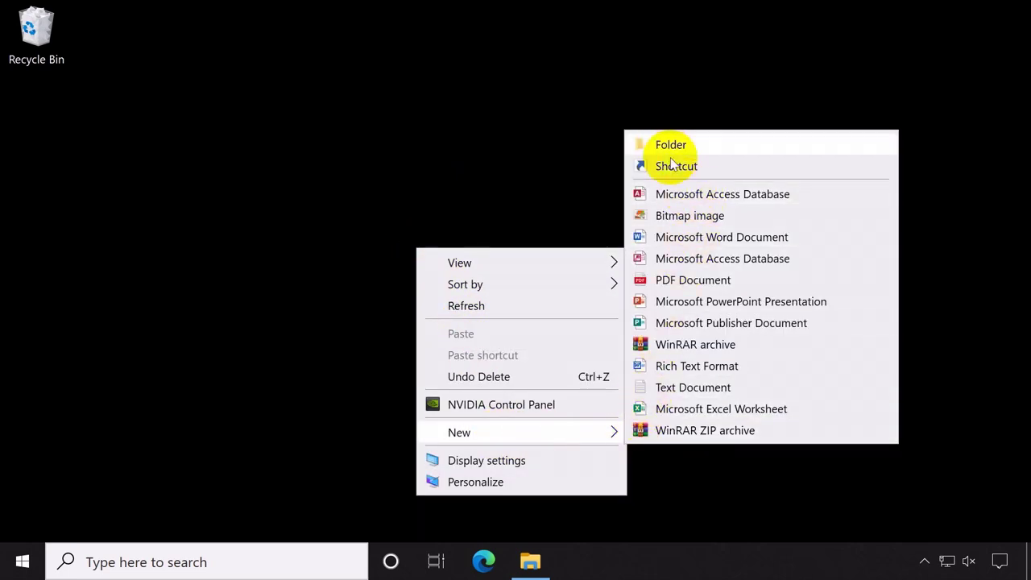
Step: Create a new desktop folder named Test3
click(669, 146)
text(Te)
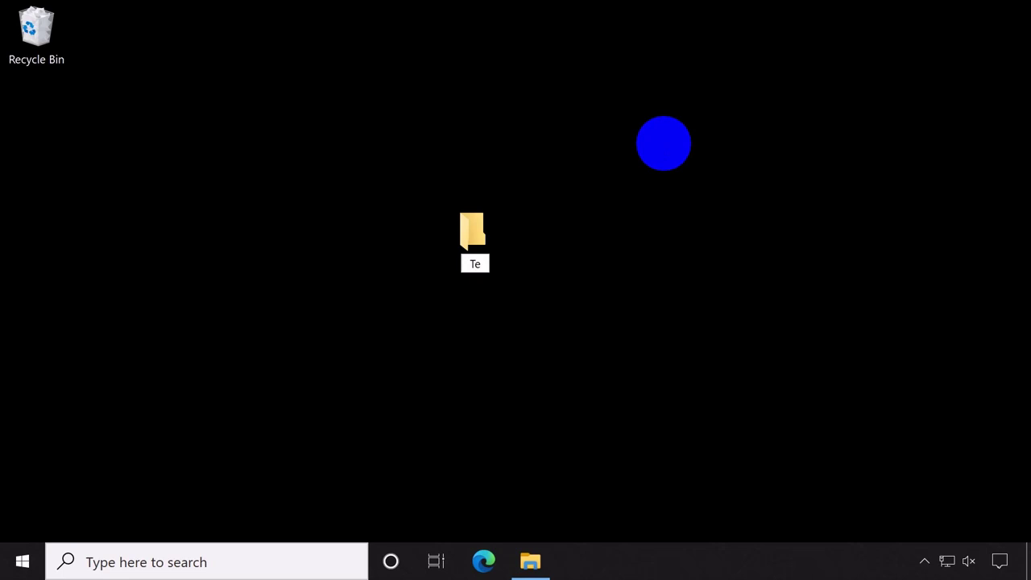
text(st3)
key(Return)
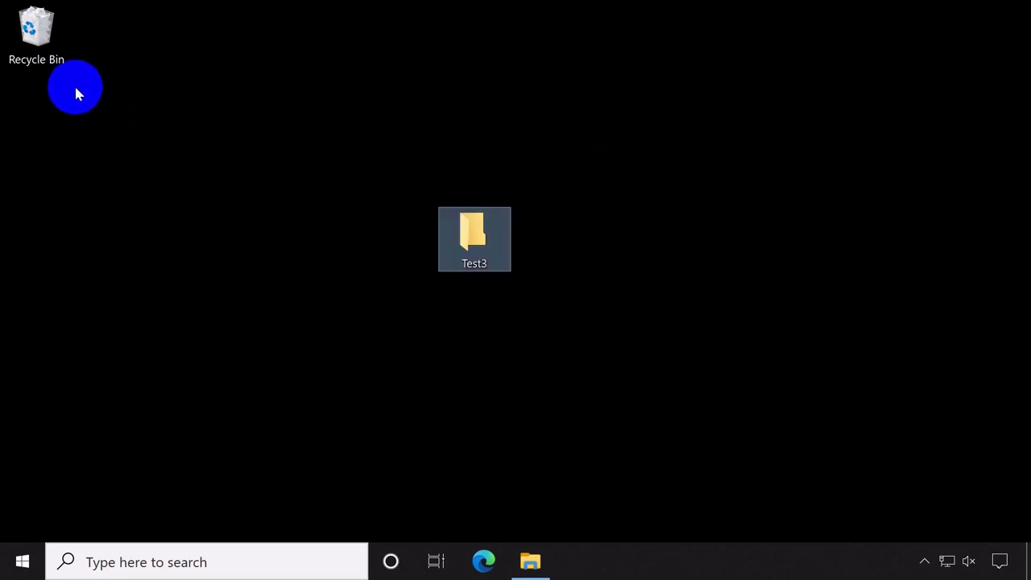
Step: Set the Recycle Bin's properties so that deleted files are removed immediately instead of being moved to the bin
click(46, 66)
right_click(46, 66)
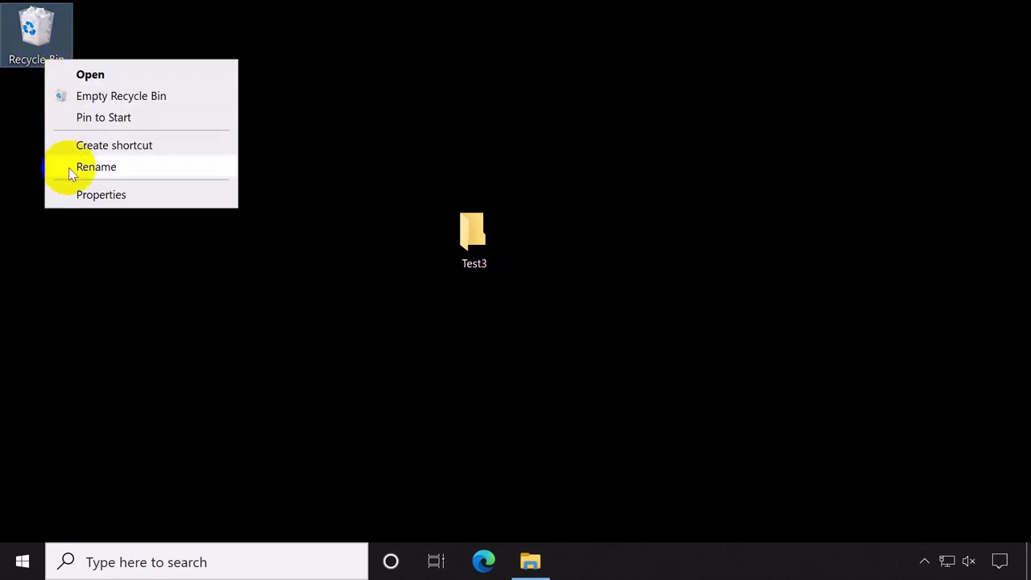
click(86, 196)
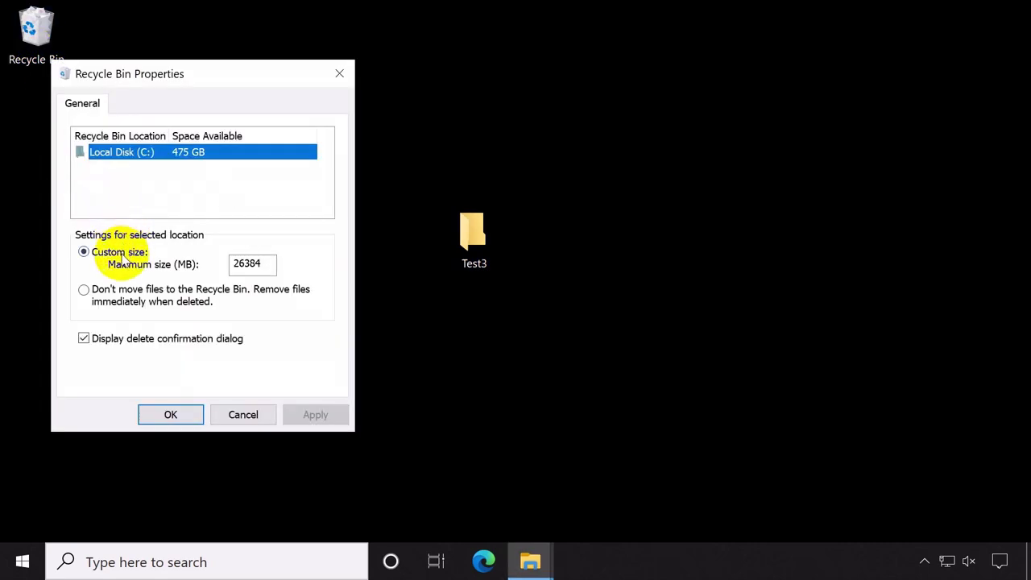
click(109, 298)
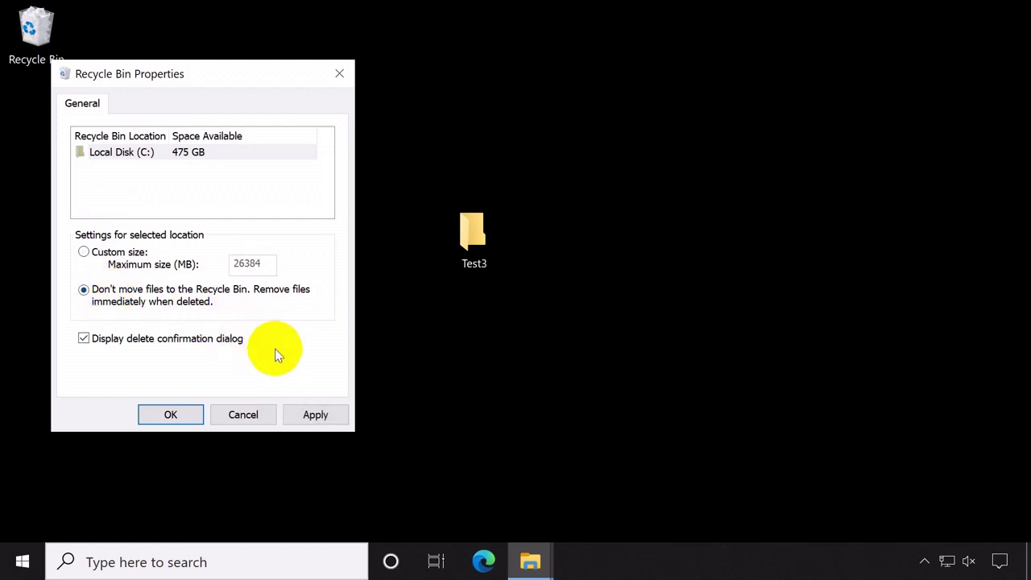
click(300, 413)
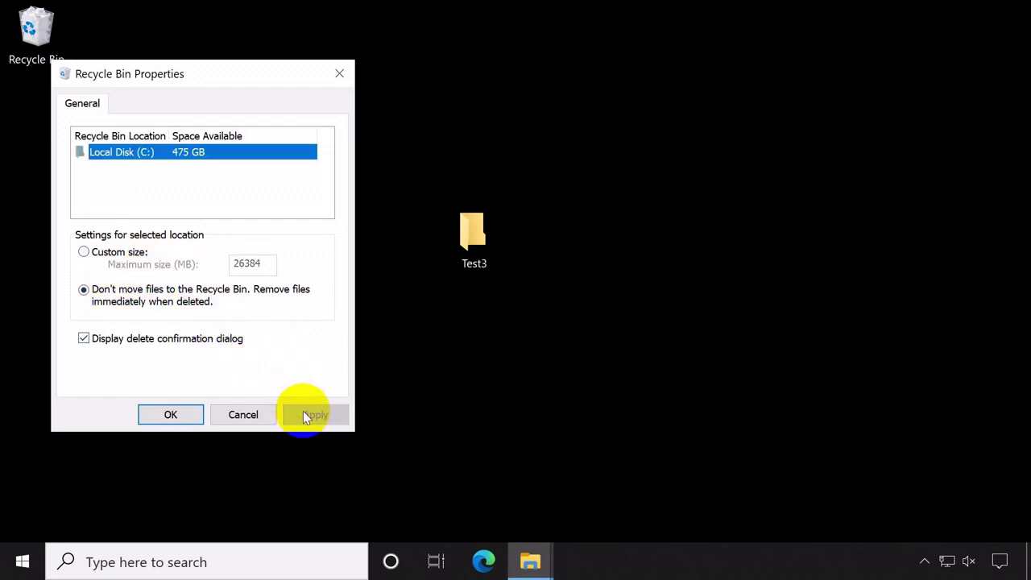
click(145, 414)
Step: Permanently delete the Test3 folder, confirming the deletion, and check the Recycle Bin's contents
click(467, 273)
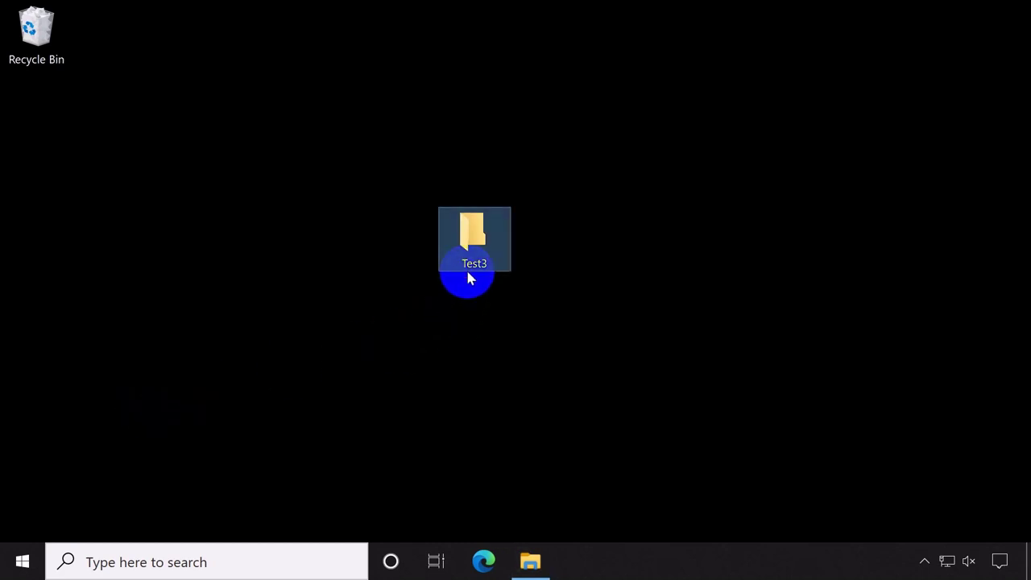
key(Delete)
click(593, 334)
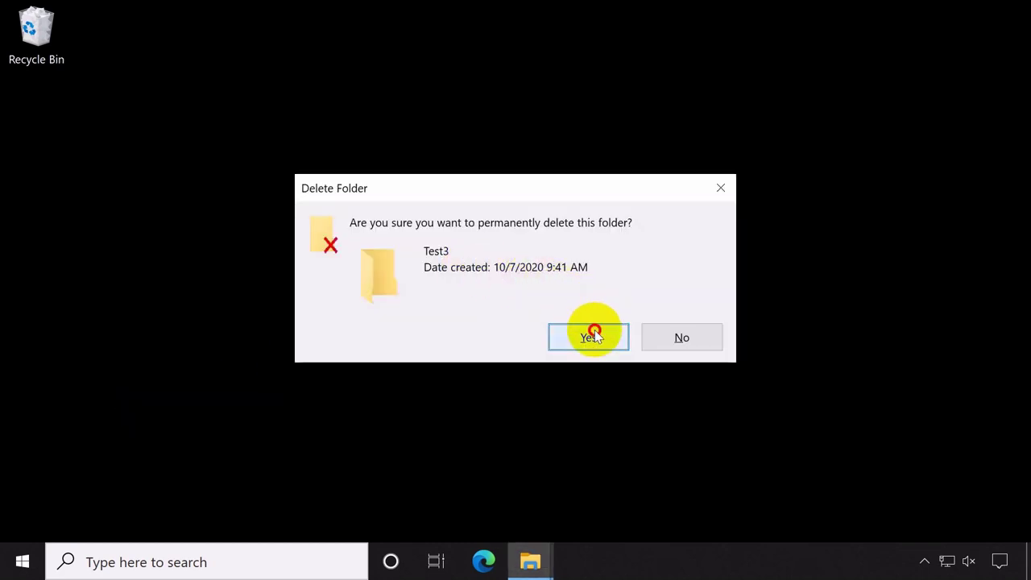
double_click(34, 46)
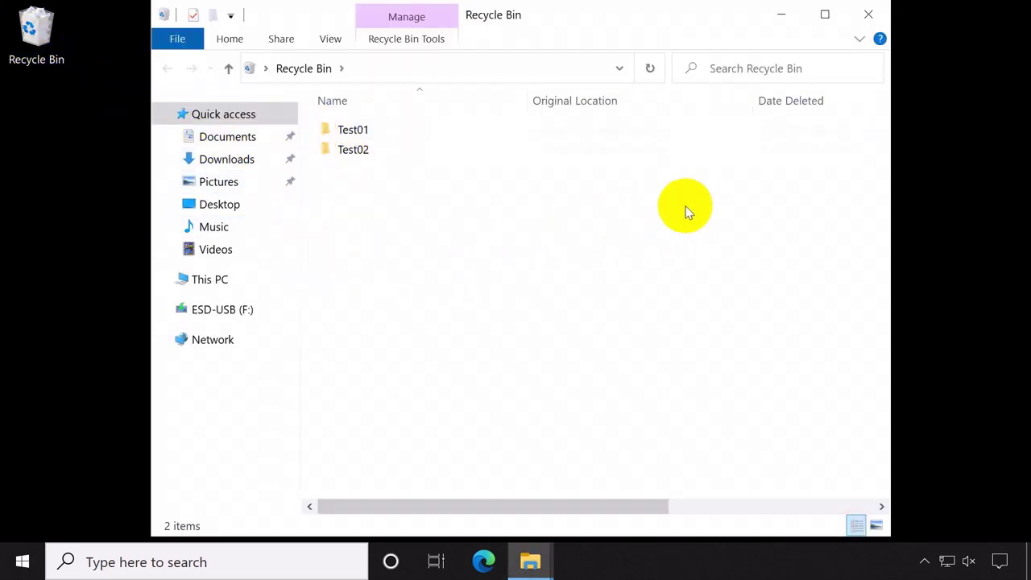
click(877, 16)
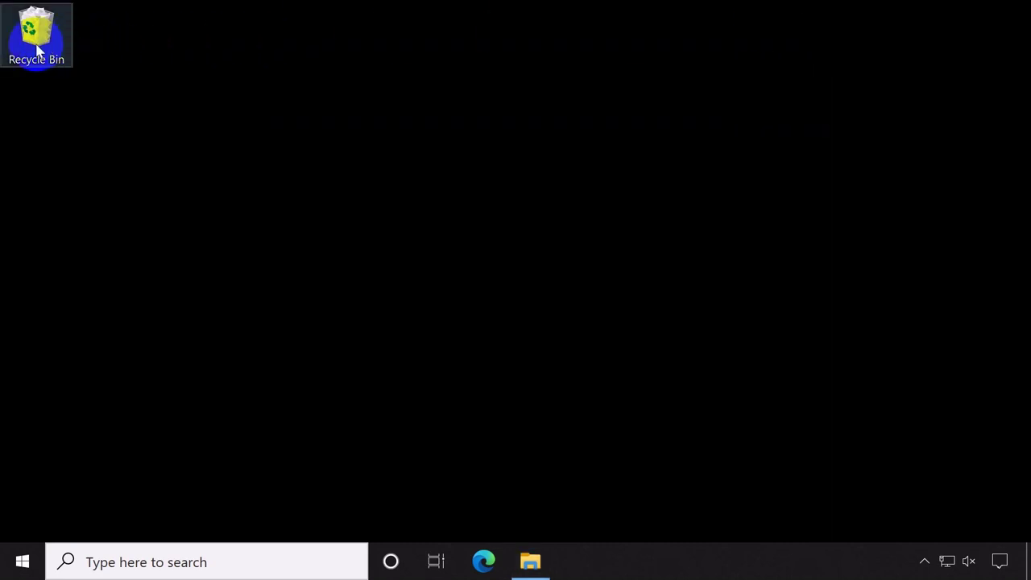
Step: Review the custom size and immediate removal options in the Recycle Bin's properties
right_click(28, 51)
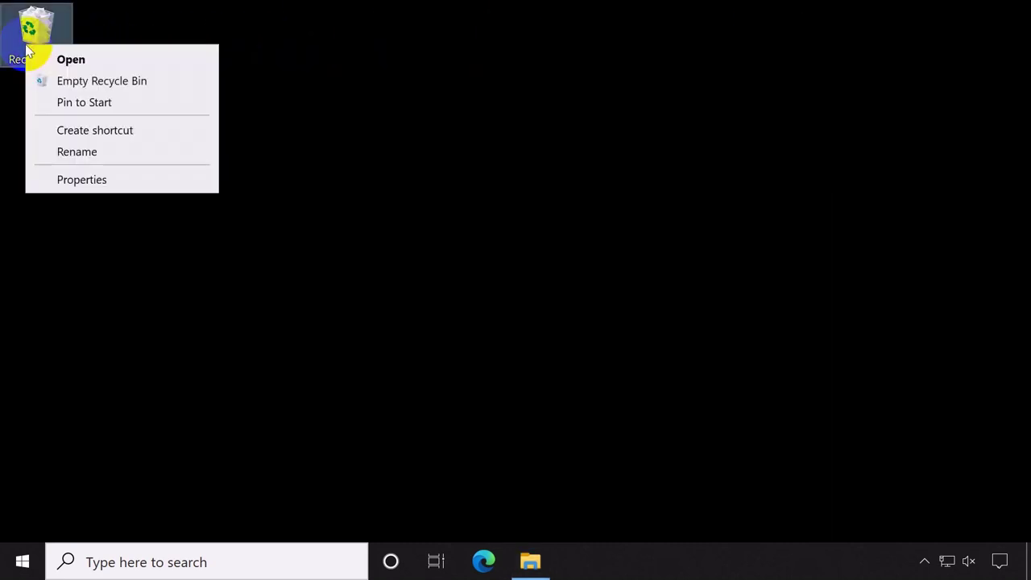
click(52, 183)
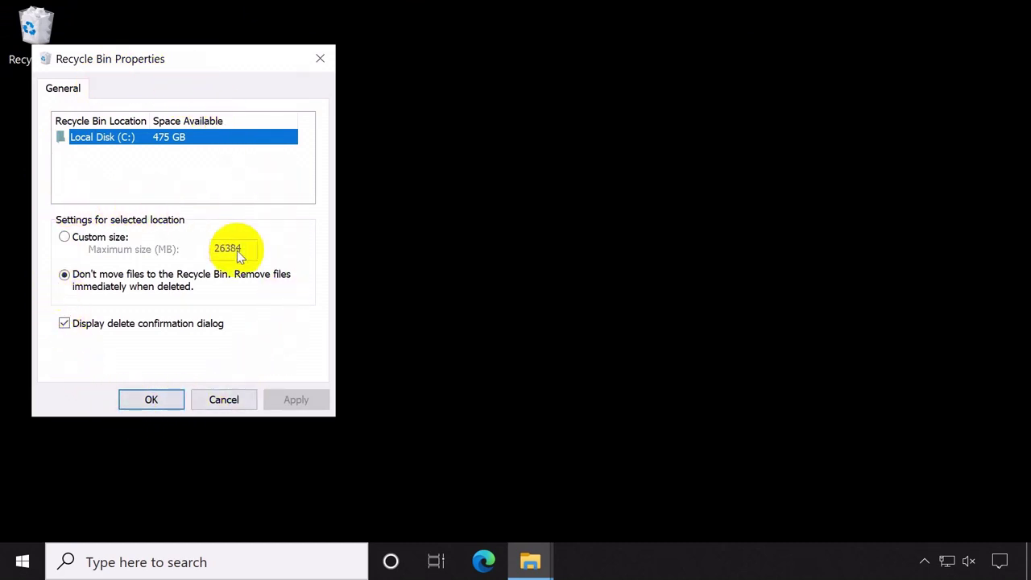
click(137, 399)
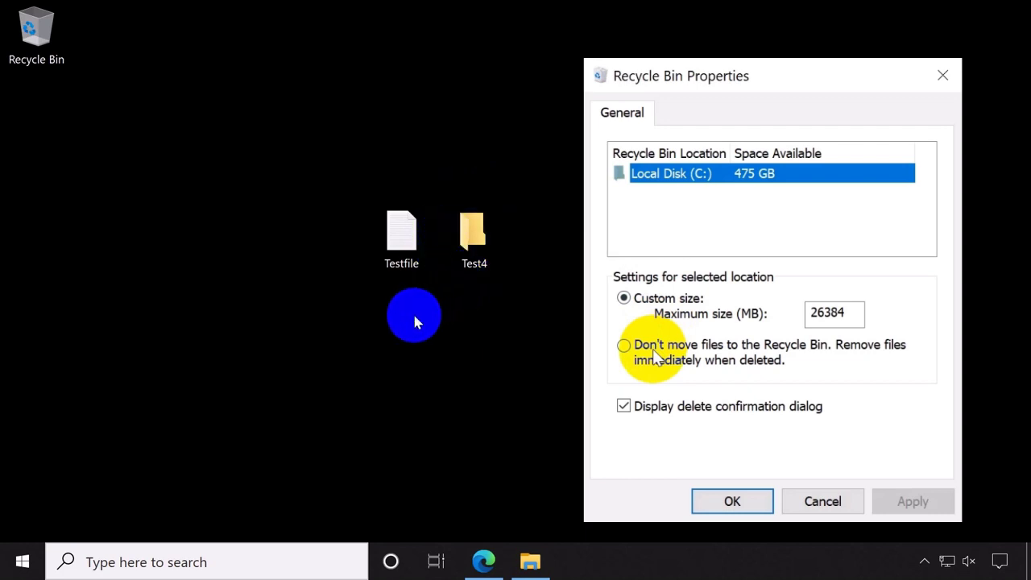
Step: Move the Testfile document and the Test4 folder from the desktop to the Recycle Bin, confirming each deletion
click(412, 269)
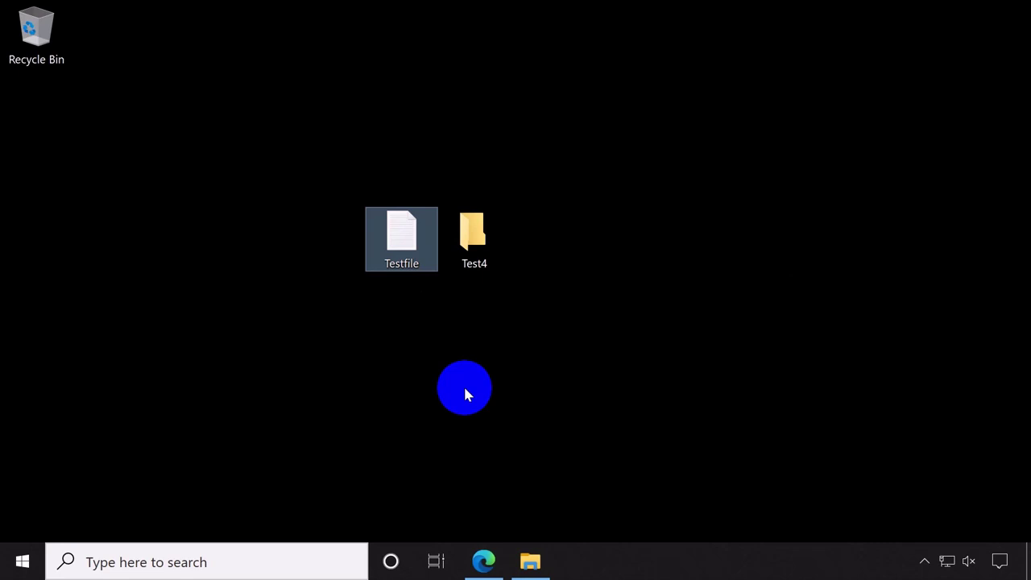
key(Delete)
key(Return)
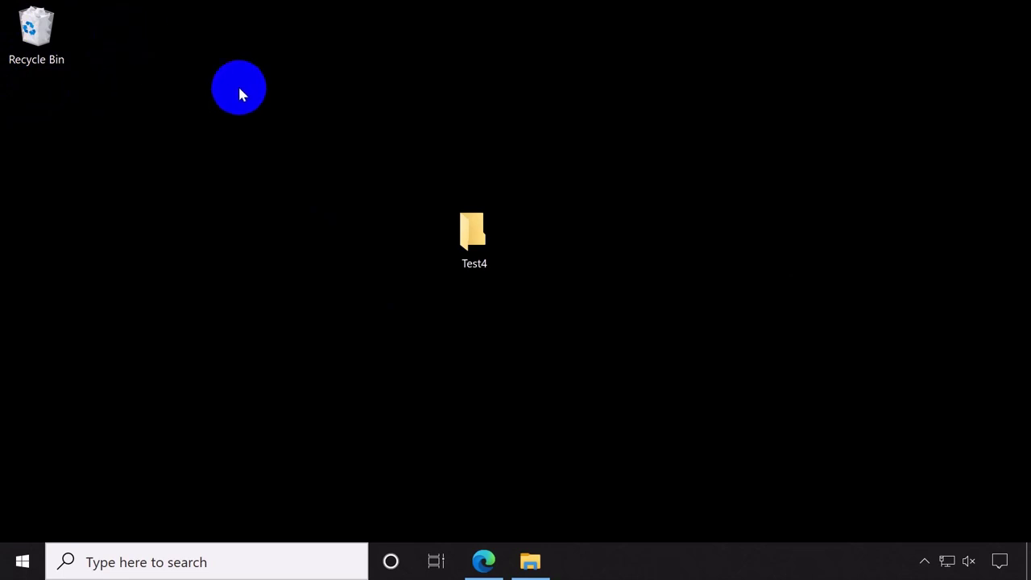
click(479, 225)
key(Delete)
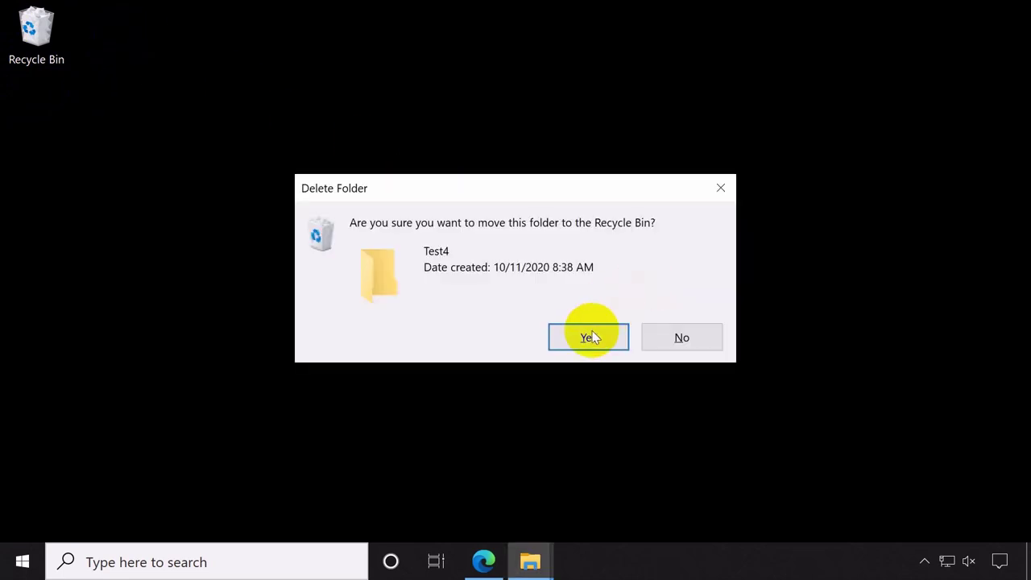
click(589, 337)
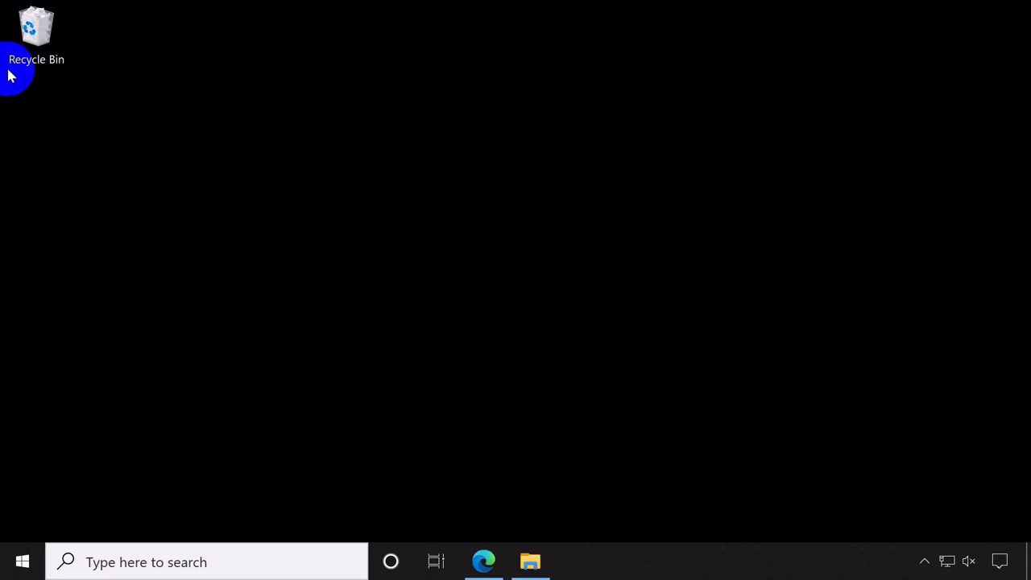
Step: Restore the Test4 folder and Testfile from the Recycle Bin to the desktop and close the window
double_click(36, 30)
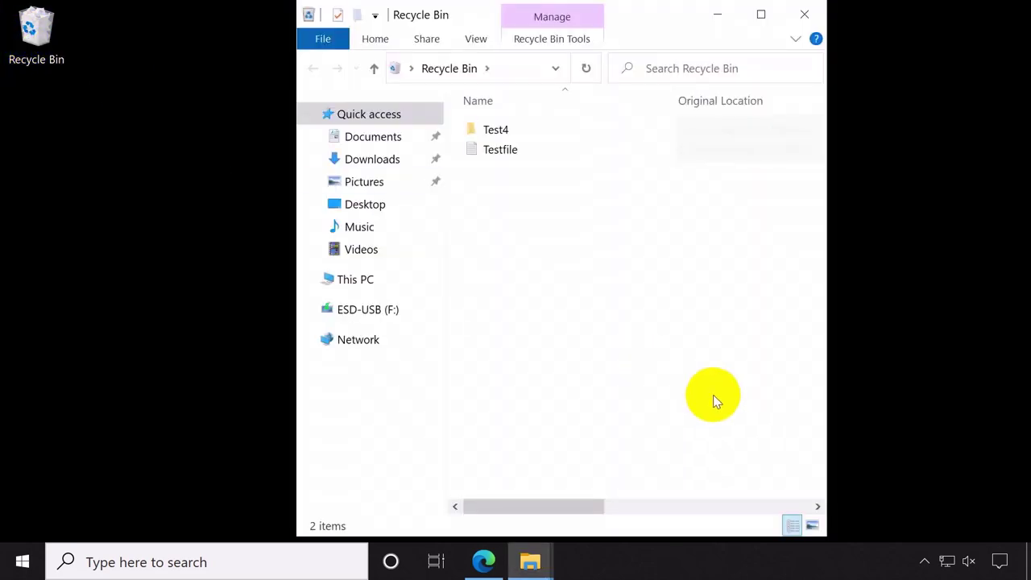
right_click(493, 132)
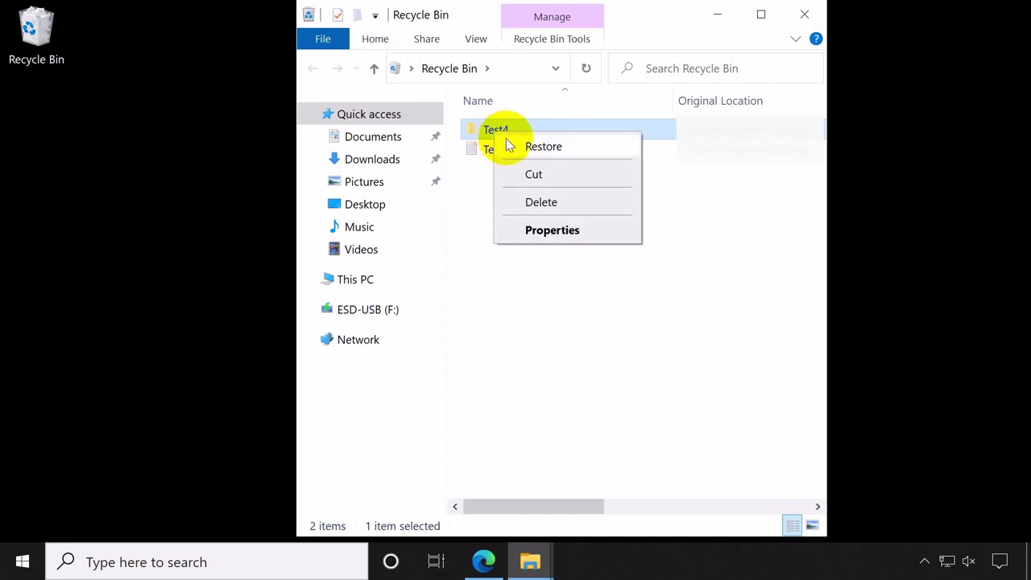
click(506, 138)
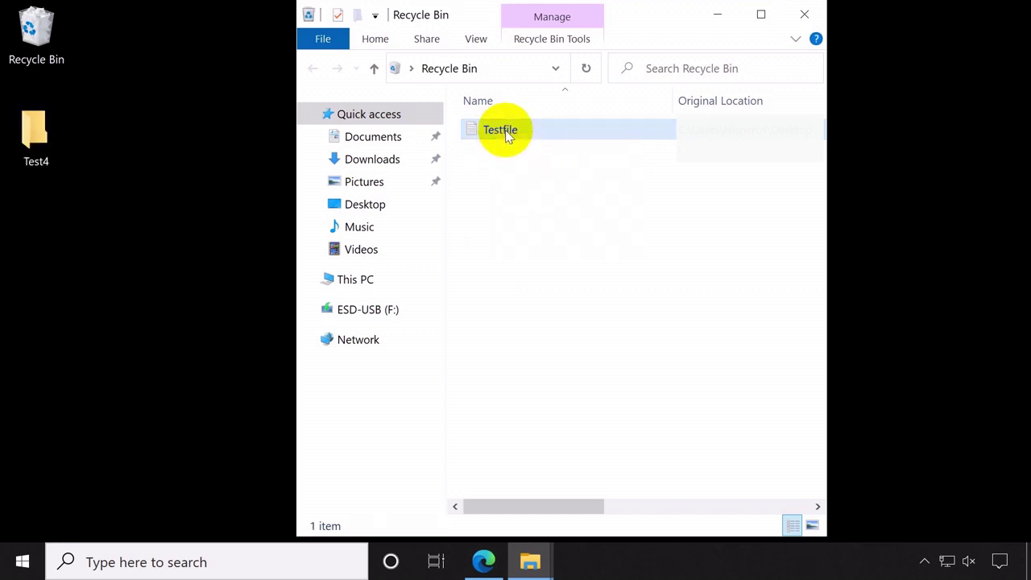
right_click(506, 137)
click(534, 145)
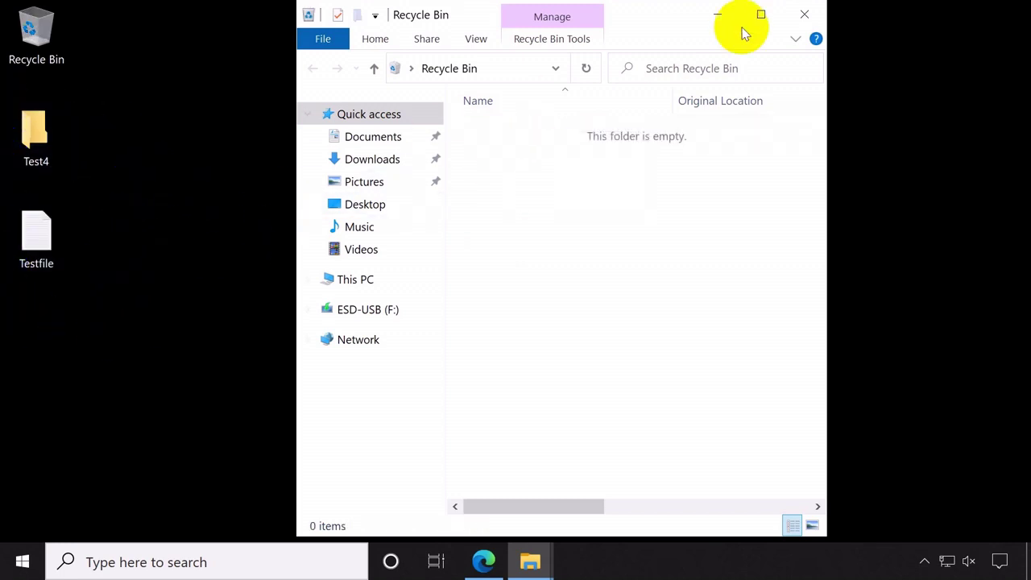
click(806, 18)
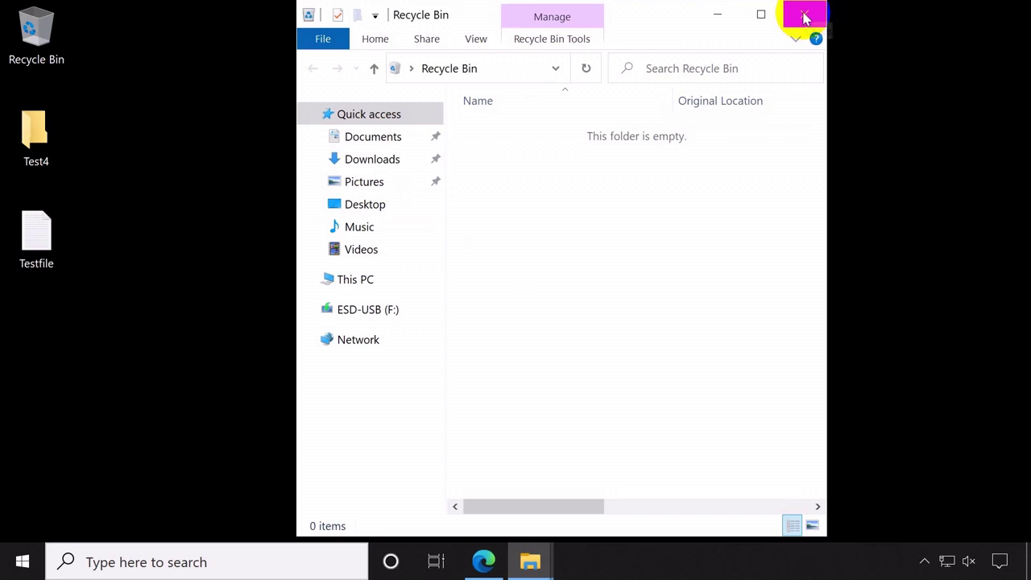